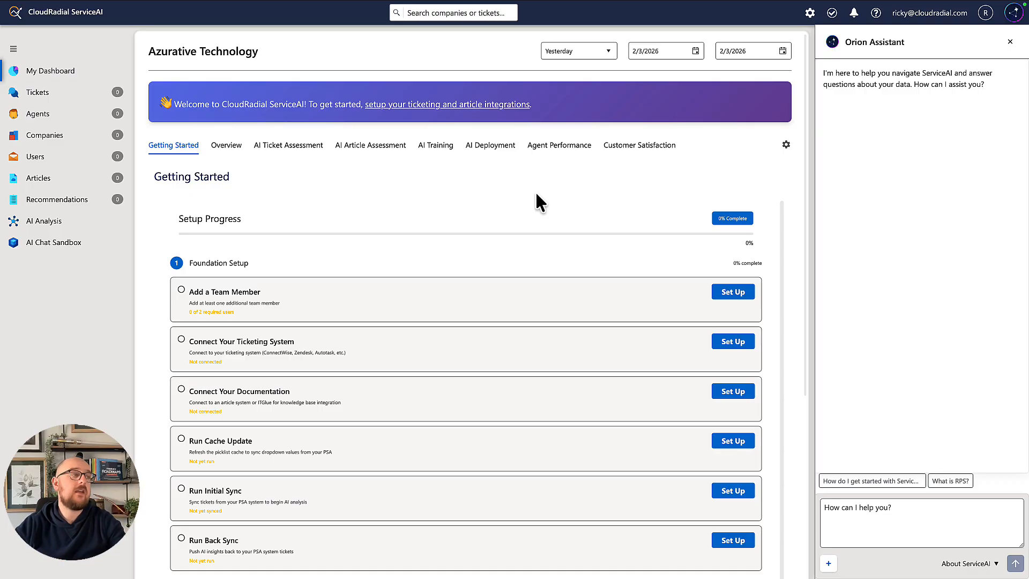
# Open the ticketing and article integration setup and start a new Tickets integration with ConnectWise as the ticket system
pyautogui.click(507, 109)
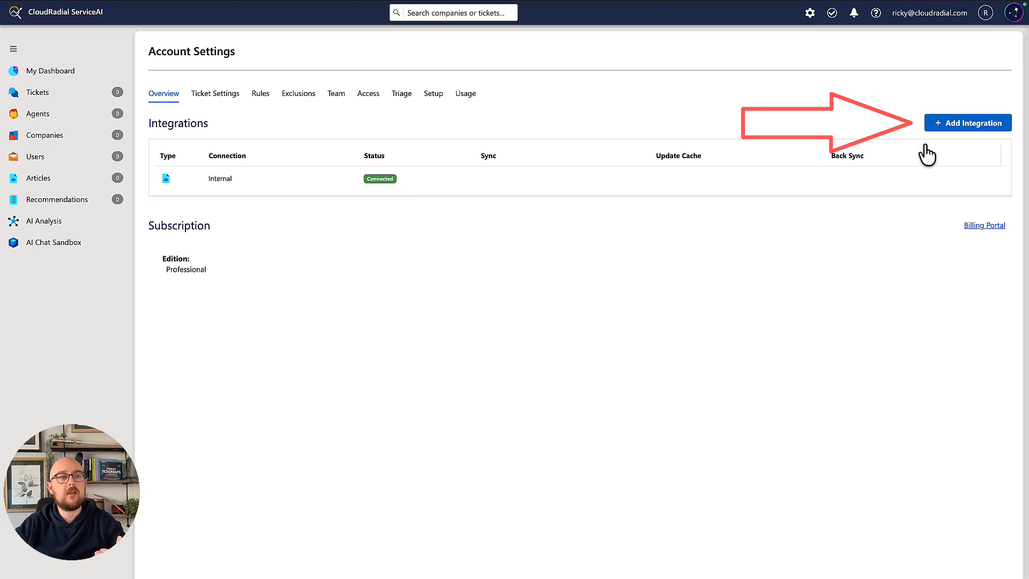
pyautogui.click(957, 124)
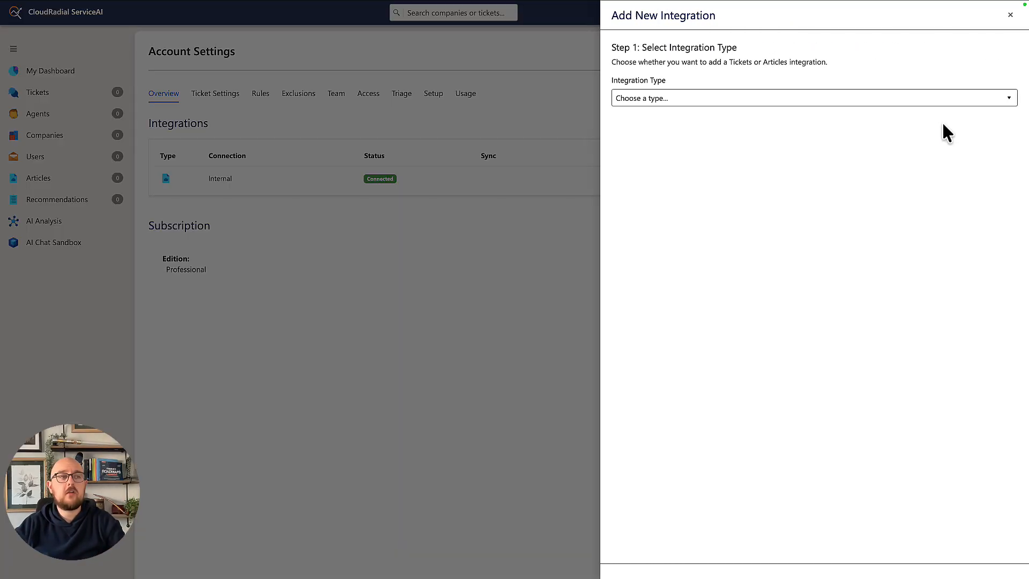
pyautogui.click(843, 99)
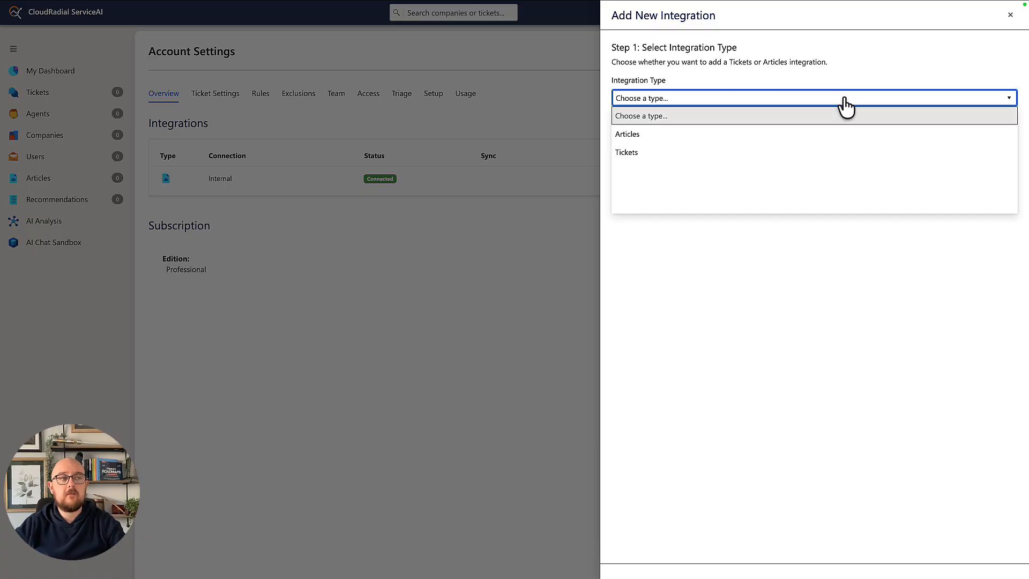
pyautogui.click(843, 153)
pyautogui.click(816, 176)
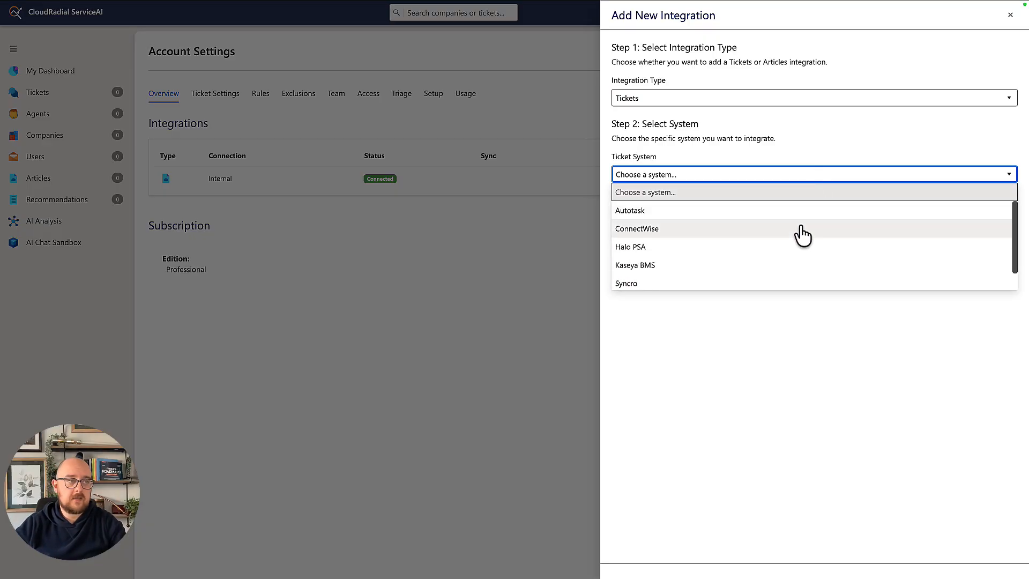
pyautogui.click(802, 228)
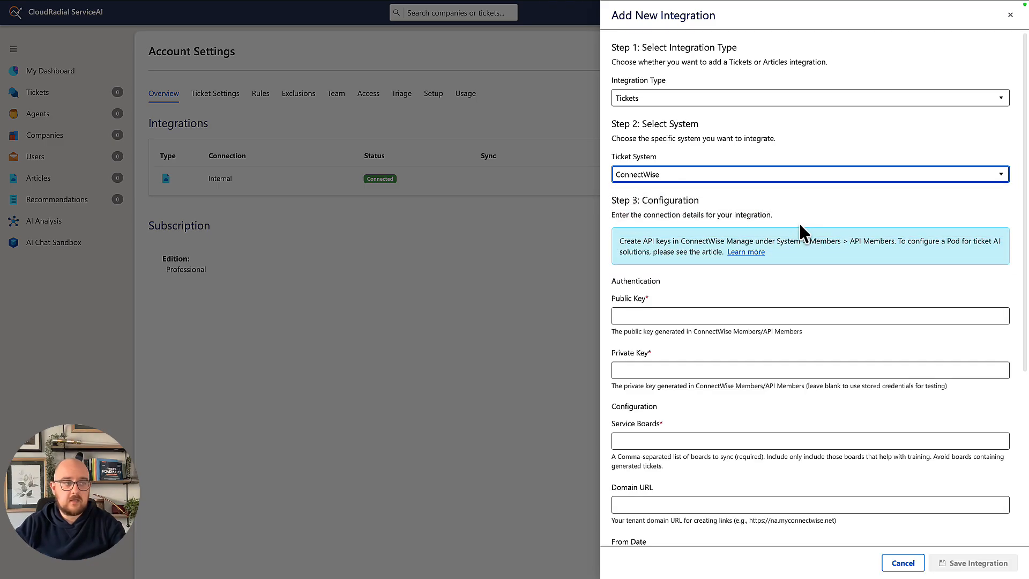
# Review the authentication, service board, date and connection fields of the new ConnectWise integration, and close it without saving
pyautogui.scroll(-2, 795, 242)
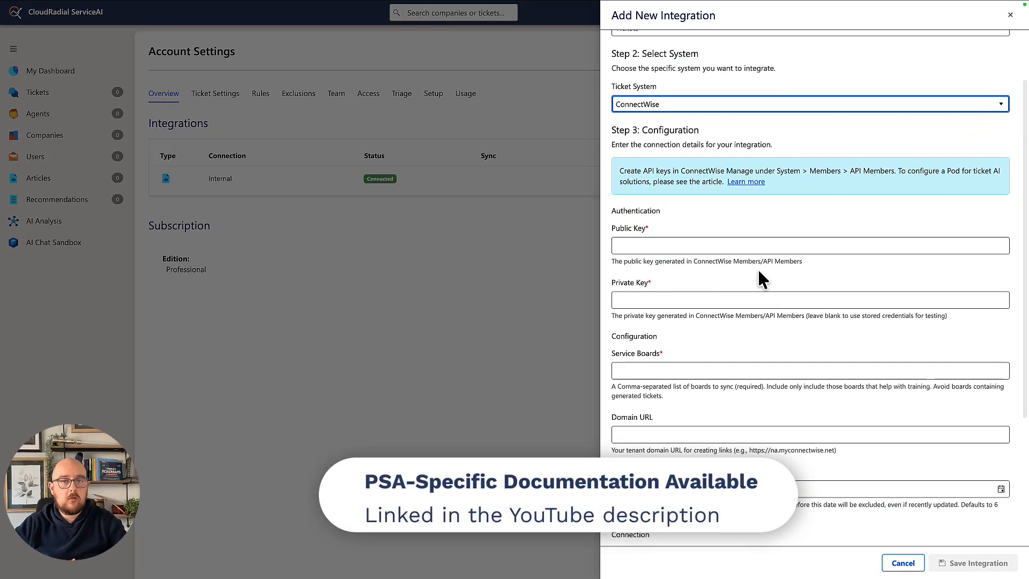
pyautogui.scroll(-3, 759, 273)
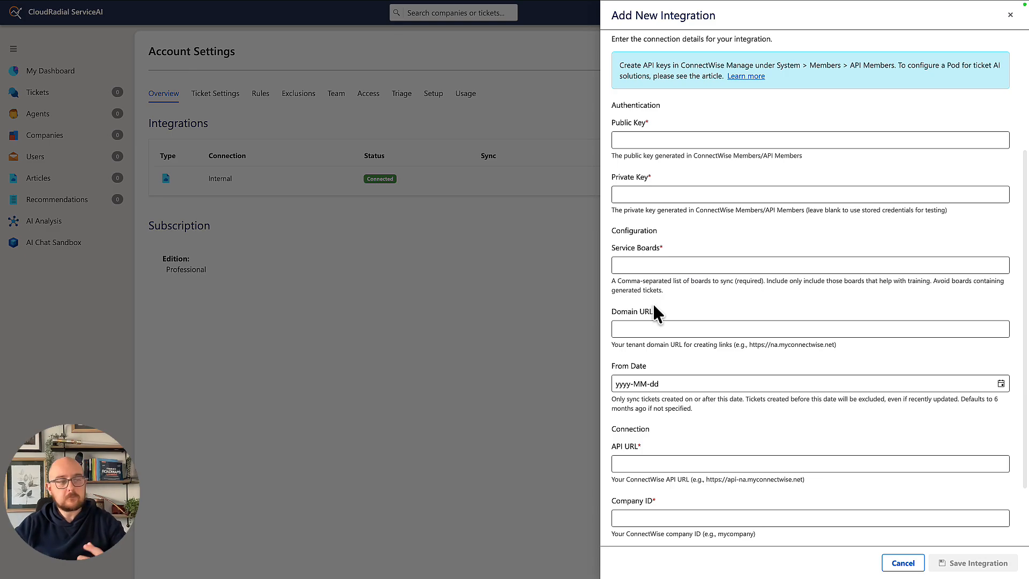
pyautogui.scroll(-1, 659, 319)
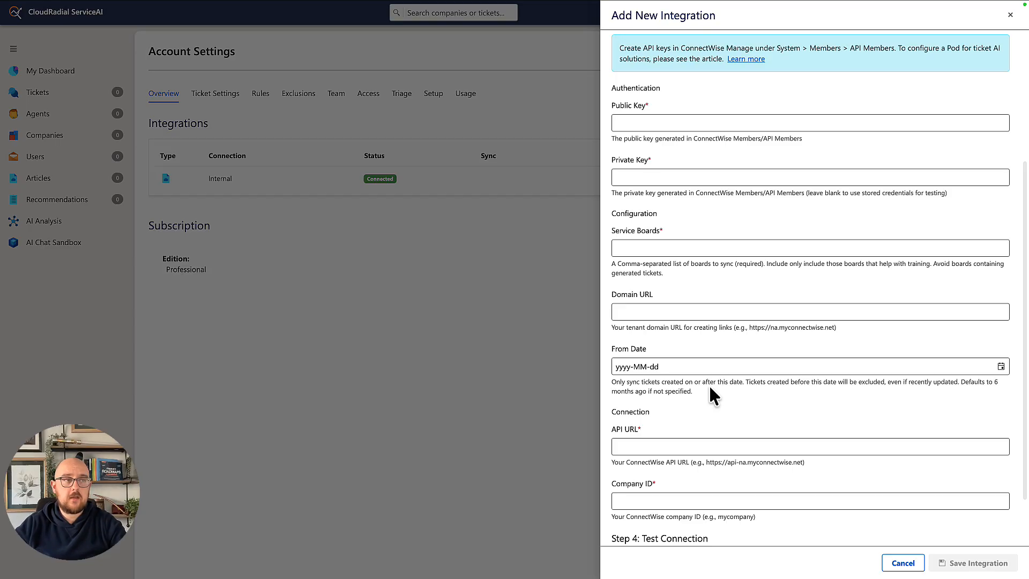
pyautogui.scroll(-1, 697, 375)
pyautogui.click(923, 564)
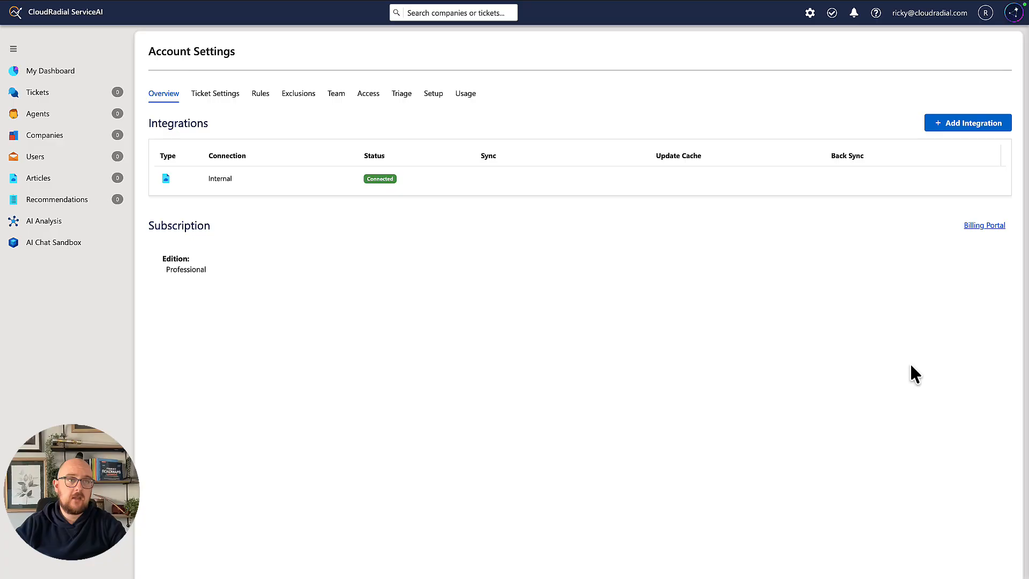
# Start another new integration of type Articles, look through the available article systems, and close the form without saving
pyautogui.click(968, 126)
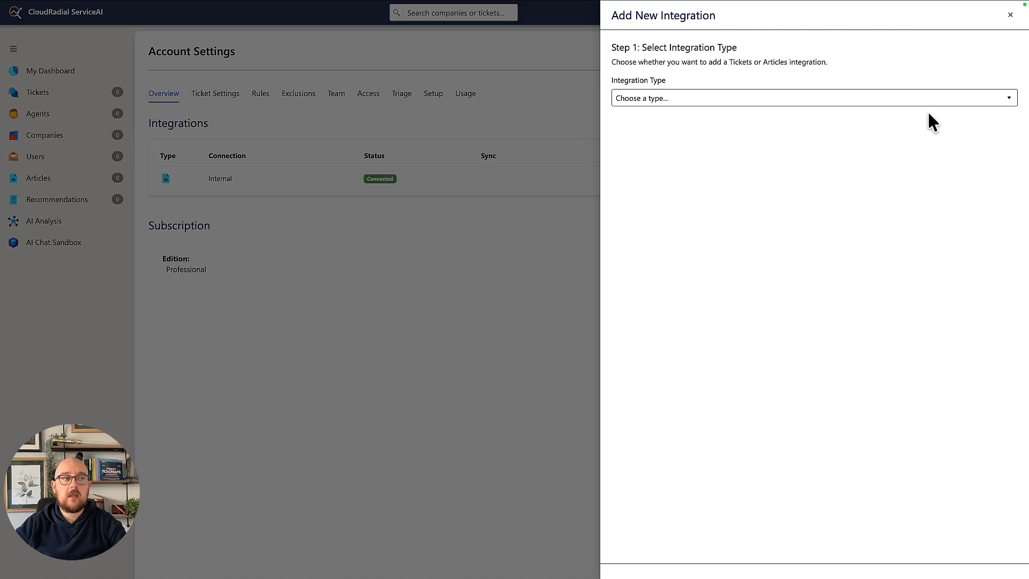
pyautogui.click(930, 102)
pyautogui.click(933, 148)
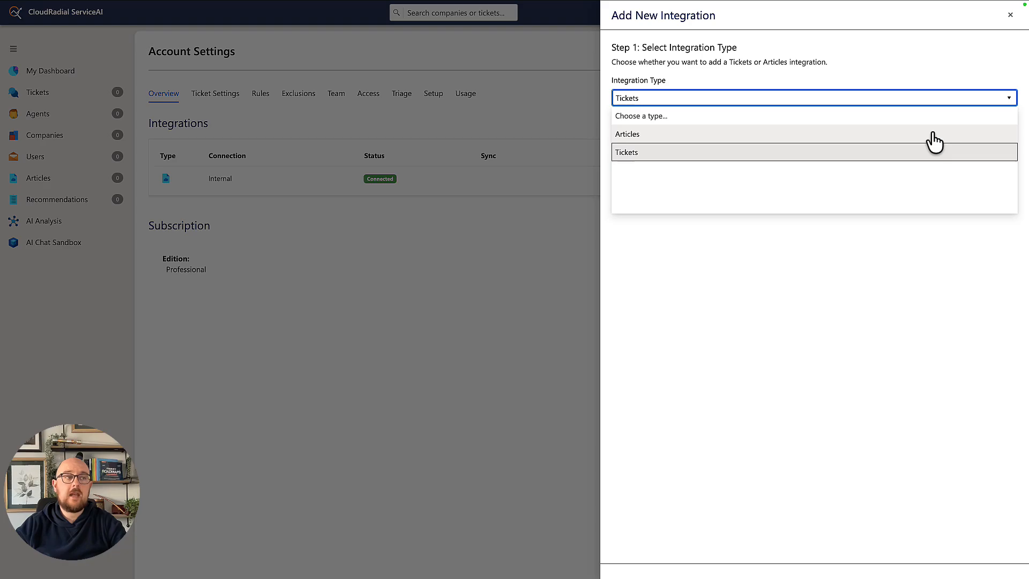
pyautogui.click(933, 136)
pyautogui.click(920, 176)
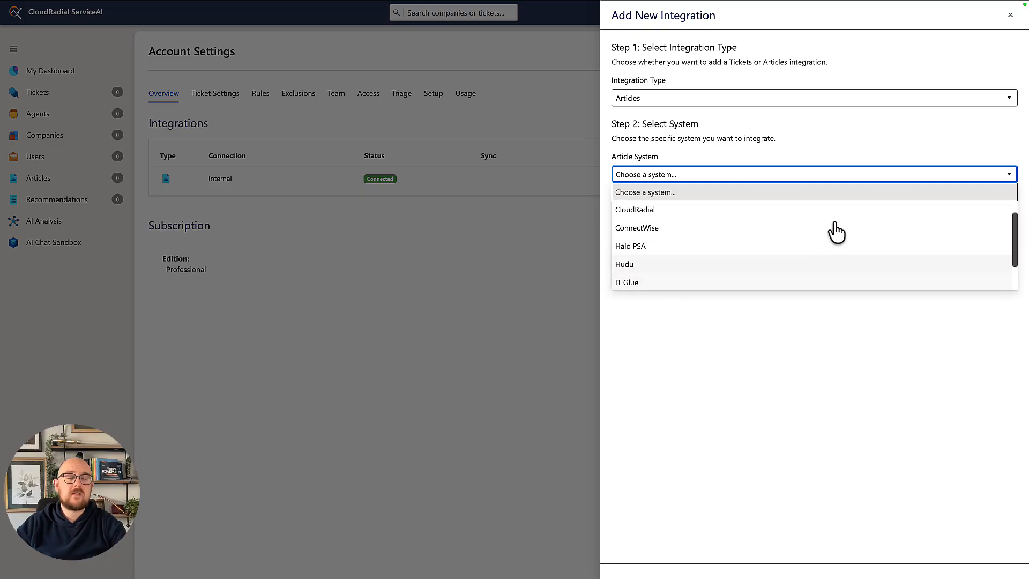
pyautogui.click(1011, 15)
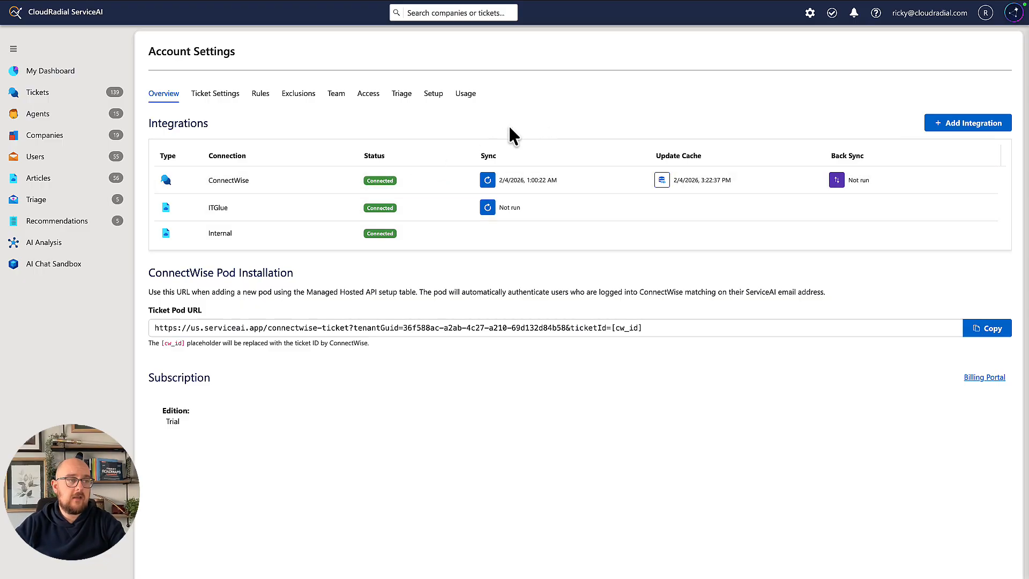
# Review the configuration of the existing ConnectWise tickets connection, including its keys, service boards and start date
pyautogui.click(236, 181)
pyautogui.scroll(-3, 709, 255)
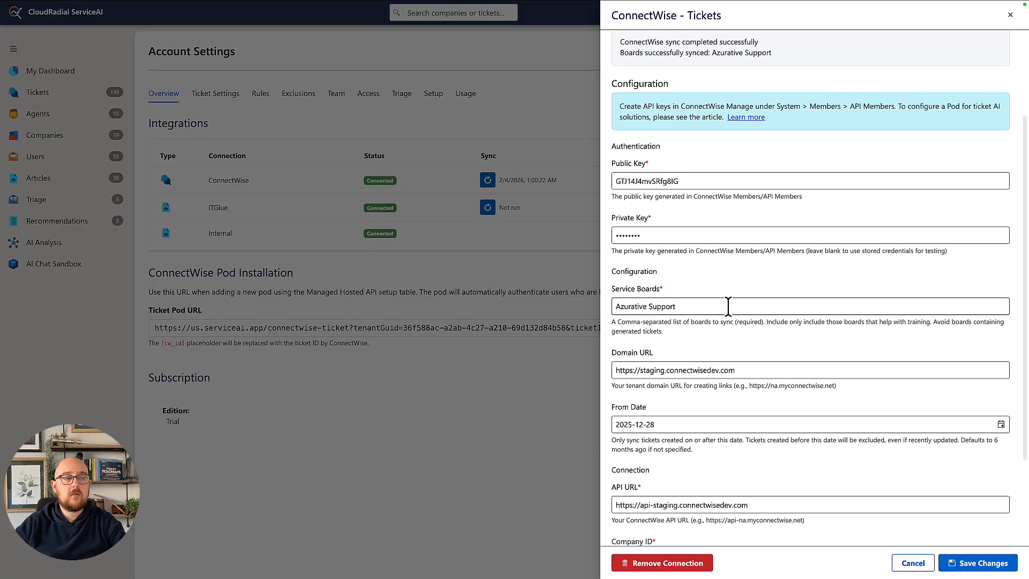
pyautogui.scroll(-1, 728, 307)
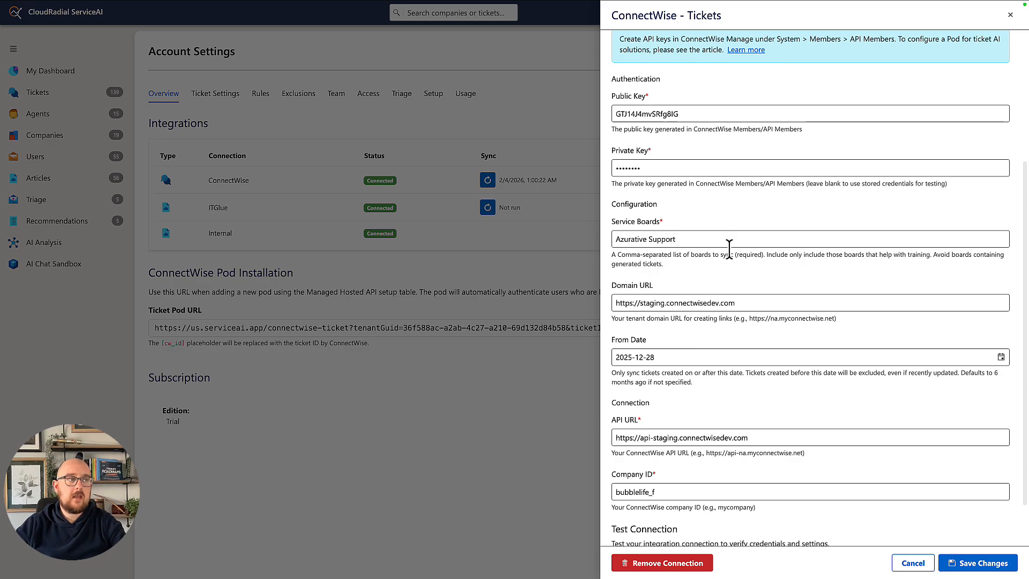
pyautogui.click(1010, 15)
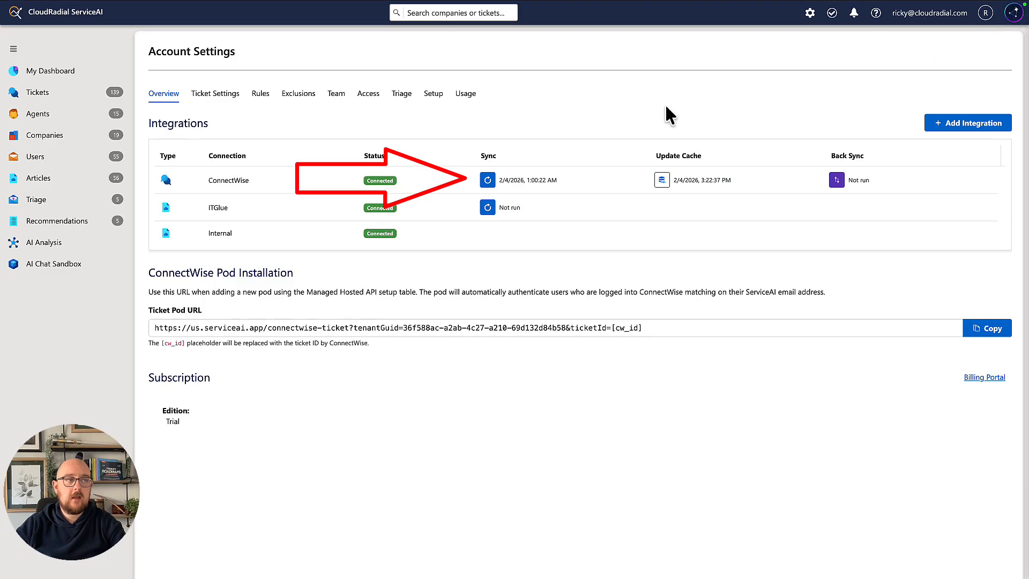
# Start a data sync for the ConnectWise integration and return to the integrations overview
pyautogui.click(478, 182)
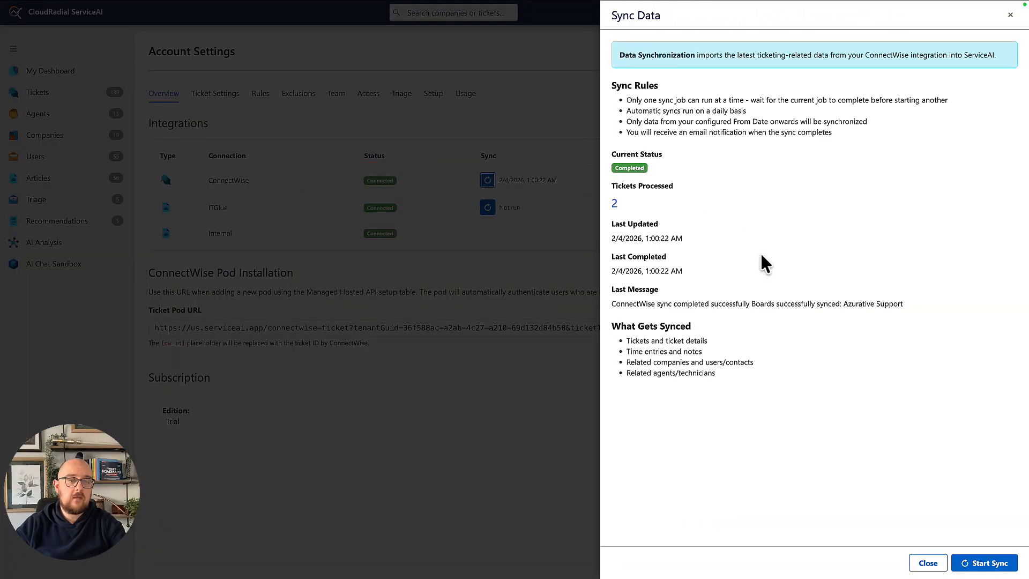
pyautogui.click(991, 563)
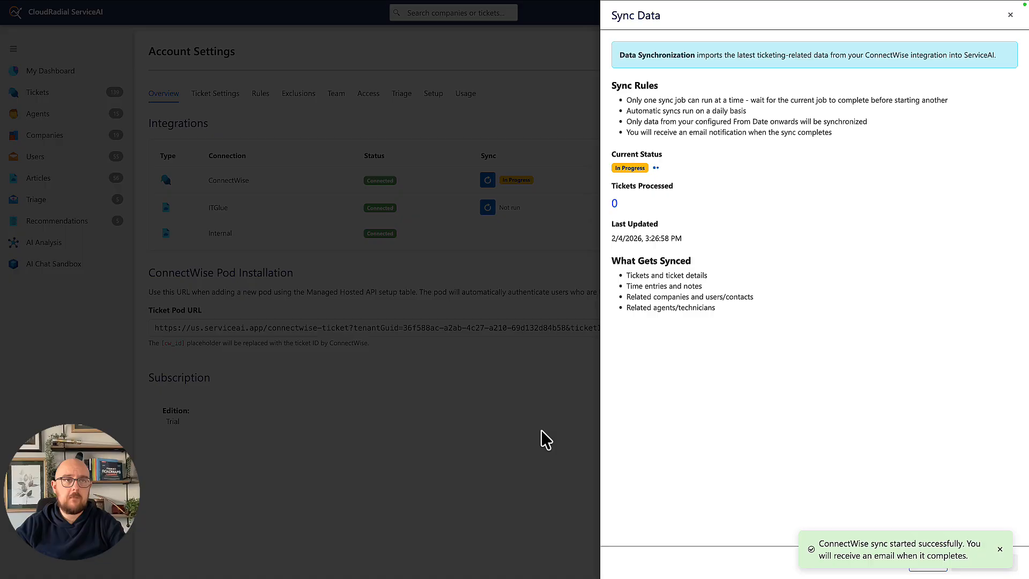
pyautogui.click(1011, 15)
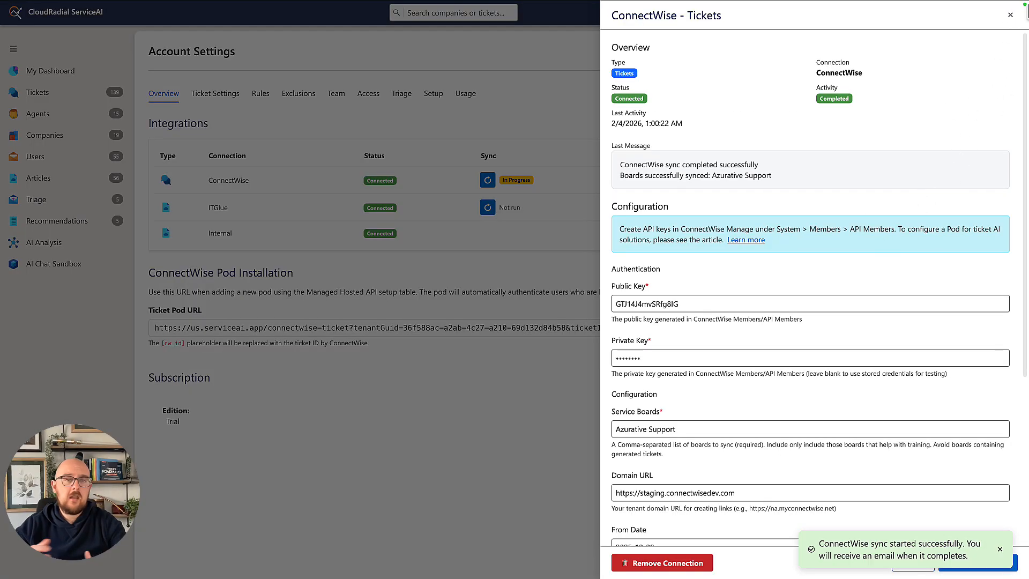
pyautogui.click(1011, 15)
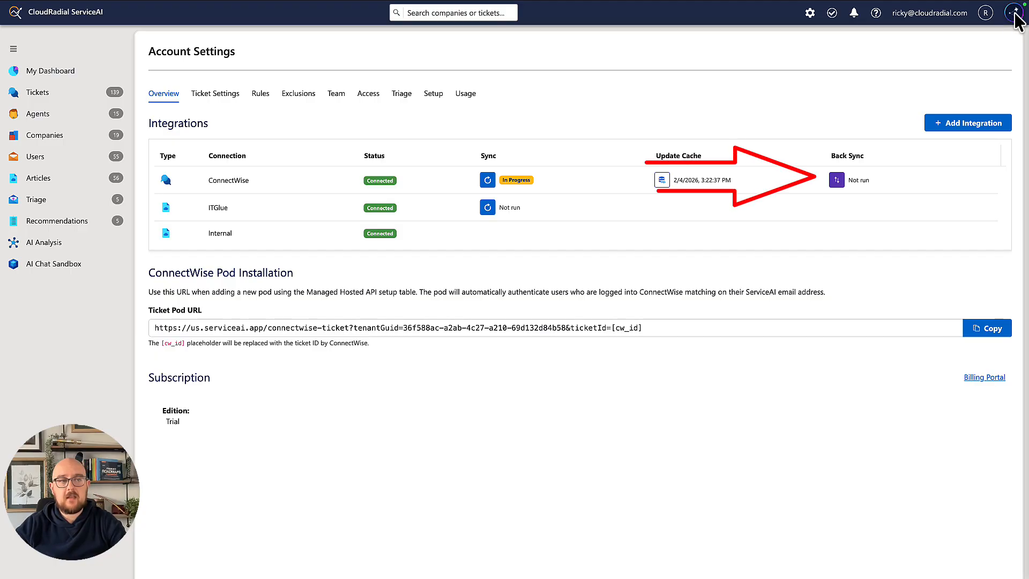
# Check the ConnectWise back sync details without running it, and start a data sync for the ITGlue integration
pyautogui.click(837, 180)
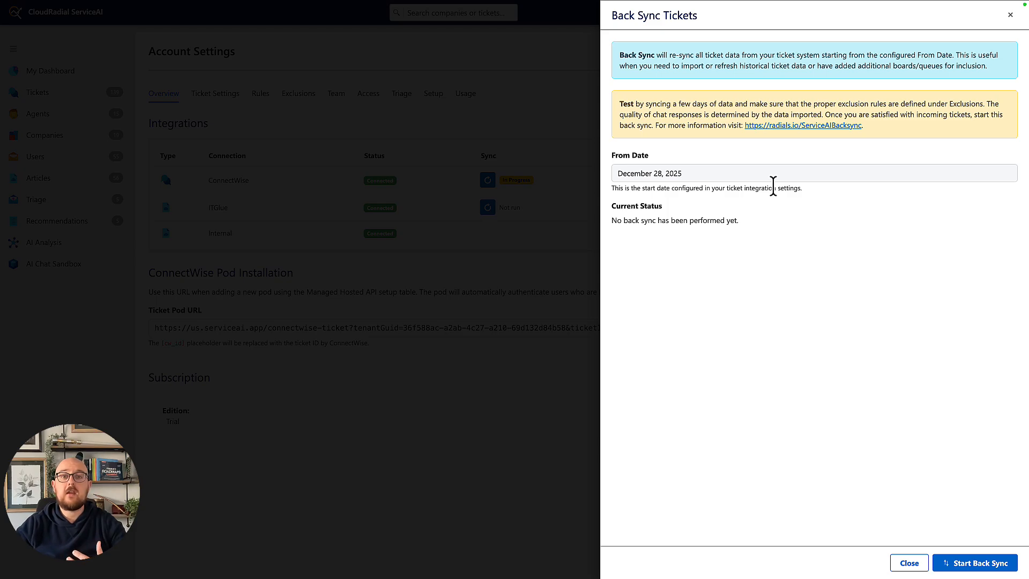
pyautogui.click(1011, 15)
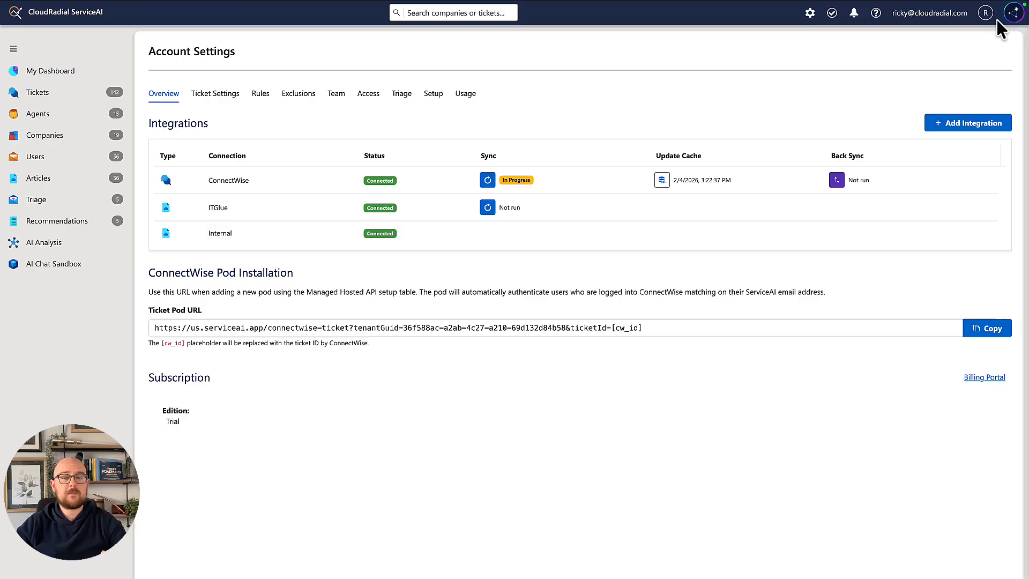
pyautogui.click(486, 213)
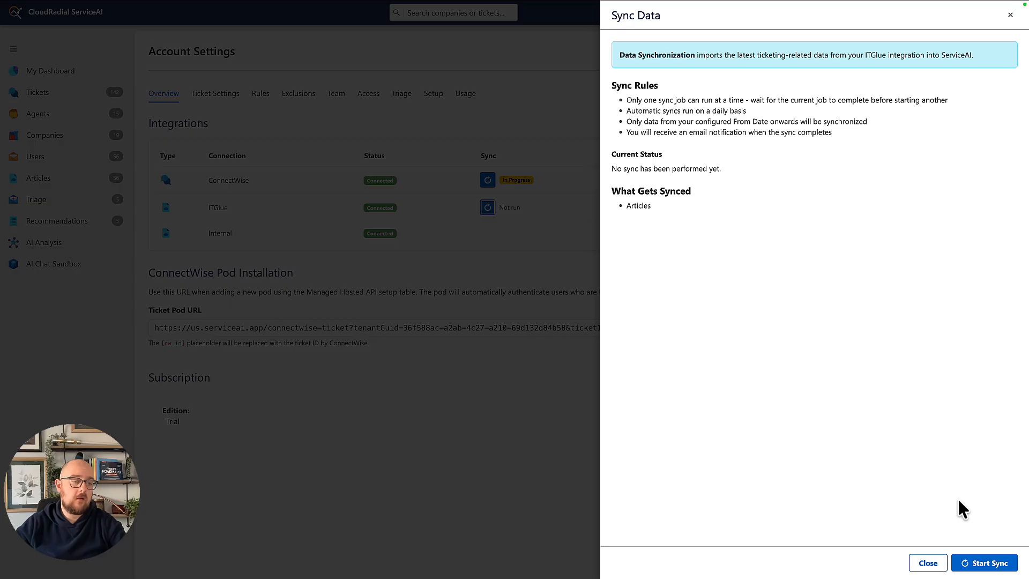
pyautogui.click(967, 560)
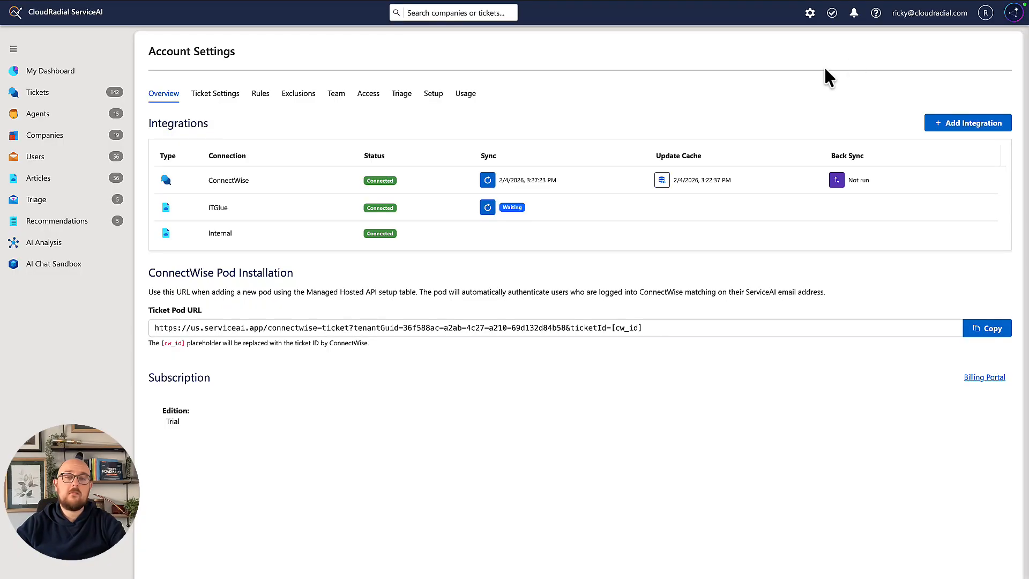
# Open the dashboard and set its reporting period to This Year
pyautogui.click(25, 72)
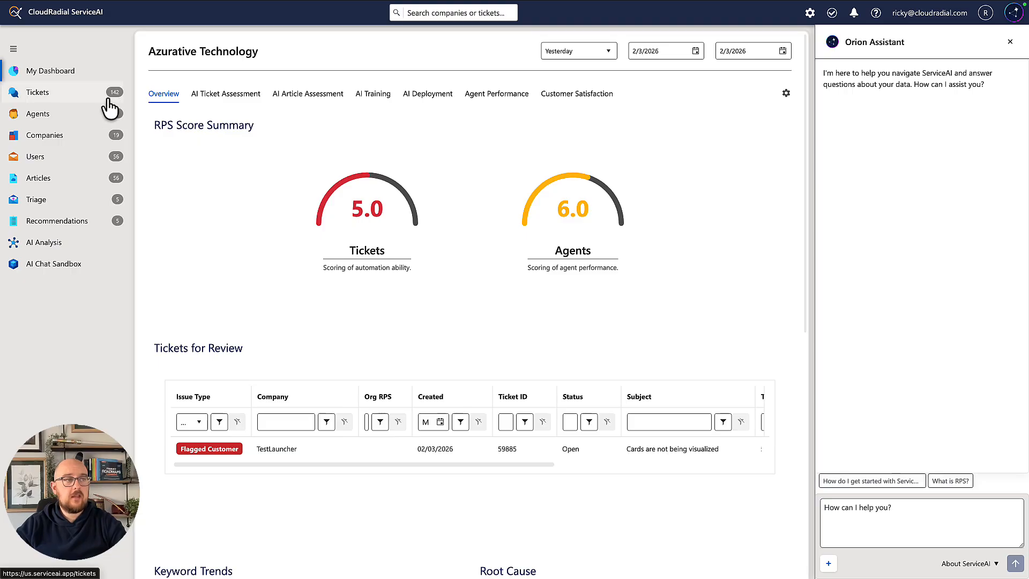
pyautogui.click(592, 56)
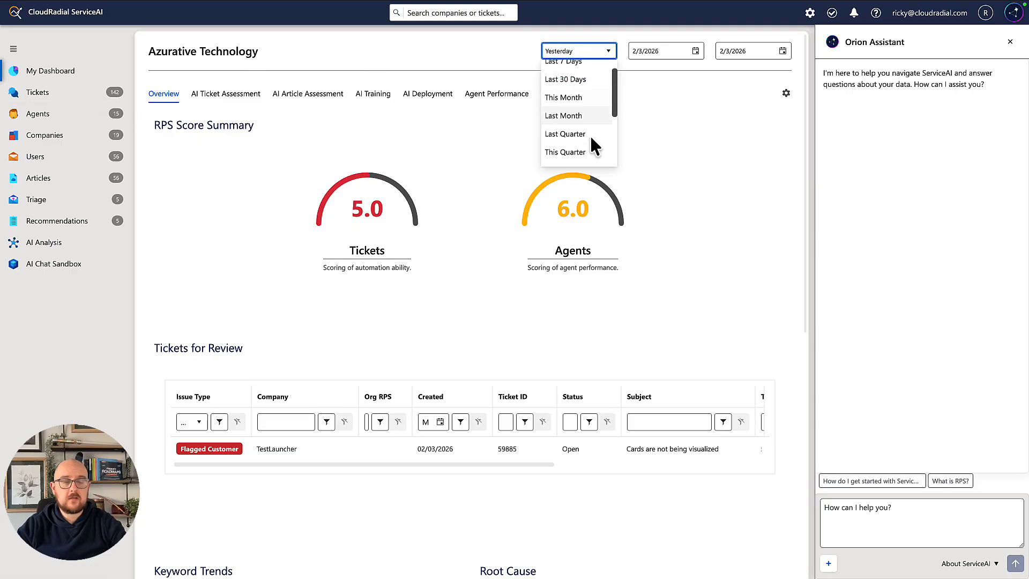
pyautogui.scroll(-1, 590, 140)
pyautogui.click(589, 150)
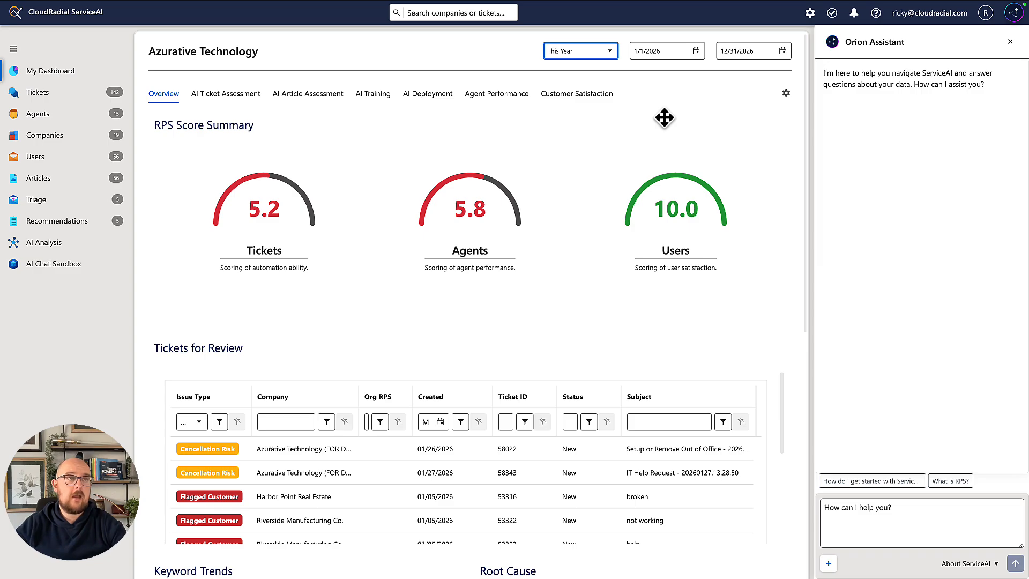
# Open the Triage section of the account settings
pyautogui.click(810, 12)
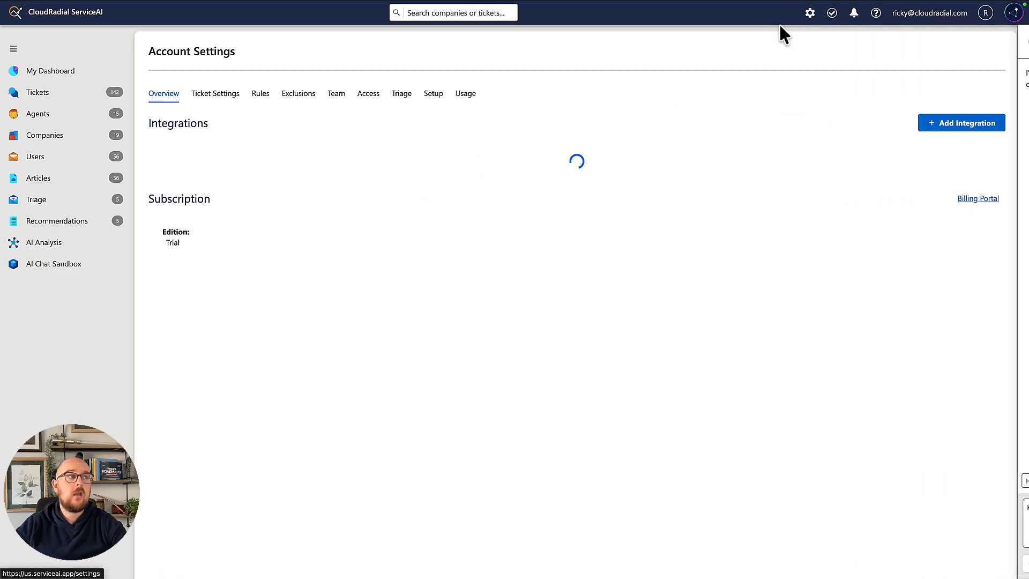
pyautogui.click(407, 96)
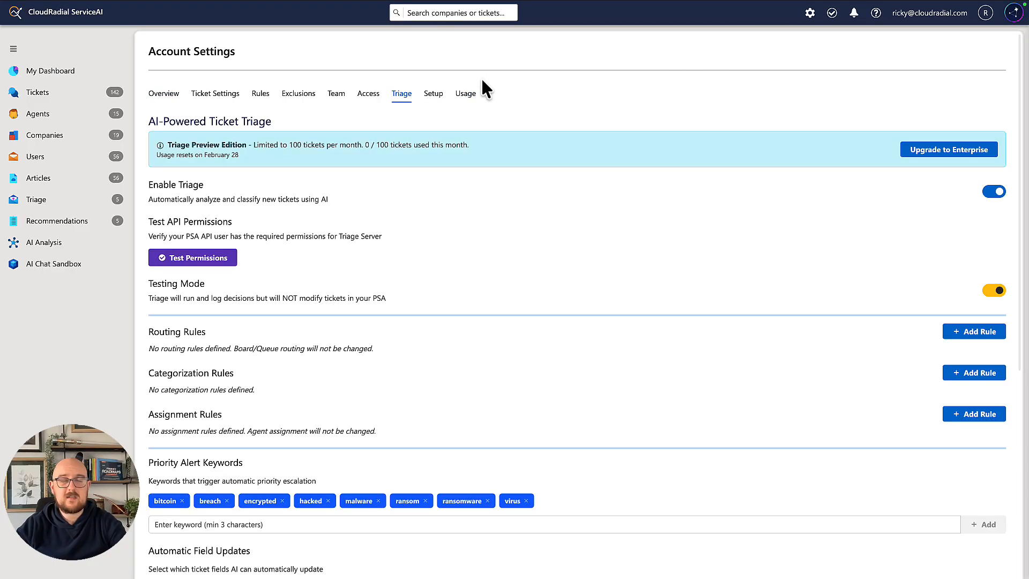